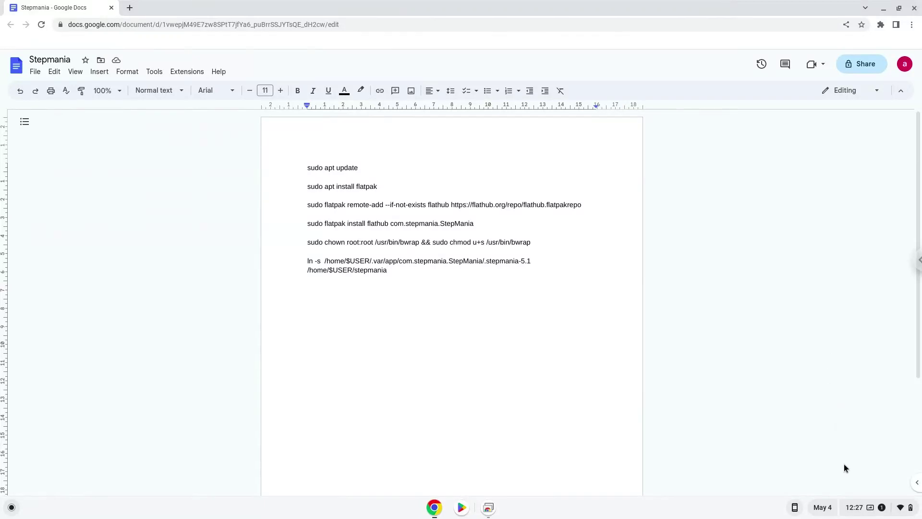
Step: Turn on the Linux development environment from Settings > Advanced > Developers
{"action": "left_click", "coordinate": [853, 507]}
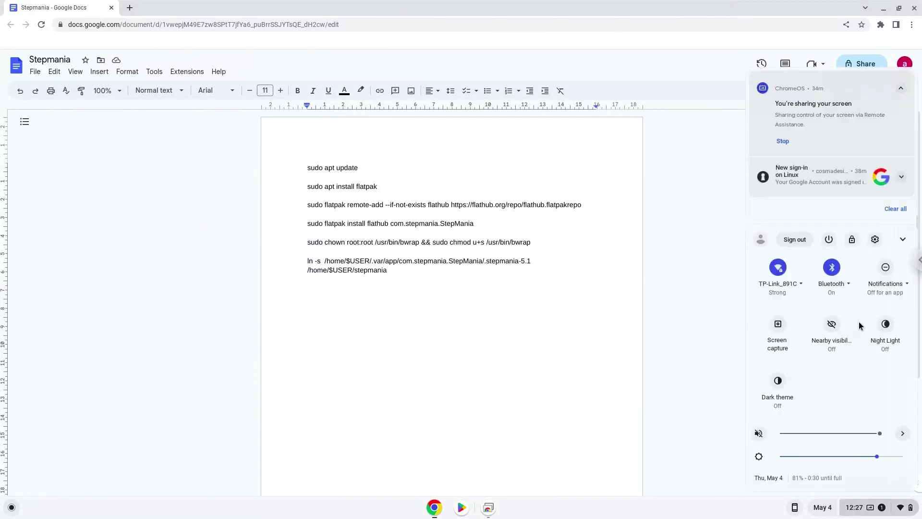
{"action": "left_click", "coordinate": [875, 240]}
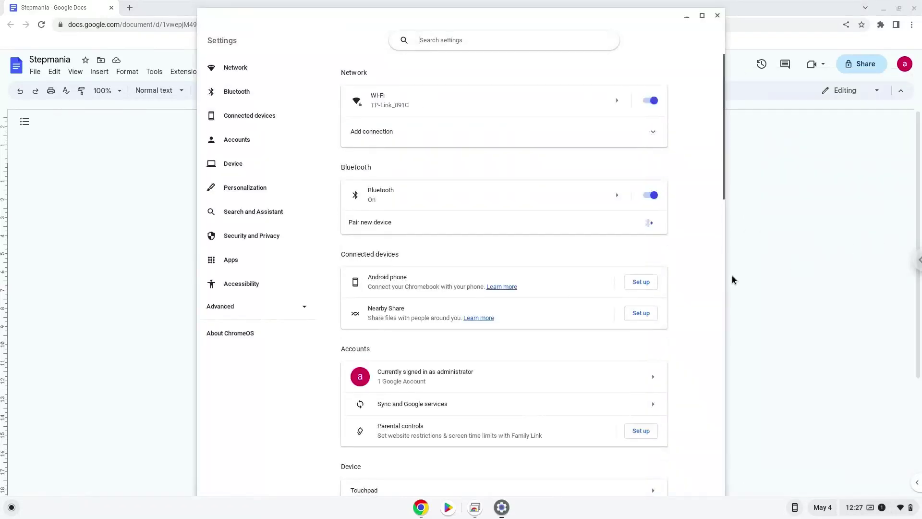
{"action": "left_click", "coordinate": [257, 313]}
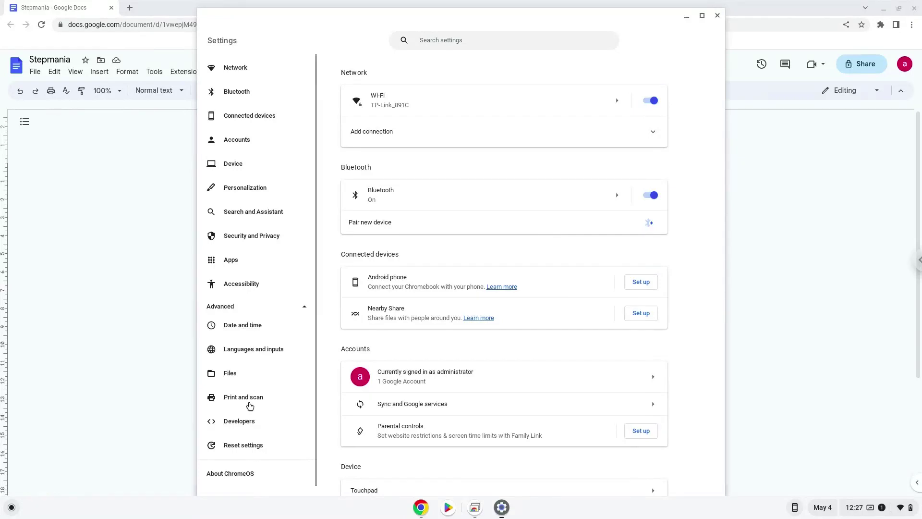
{"action": "left_click", "coordinate": [246, 422]}
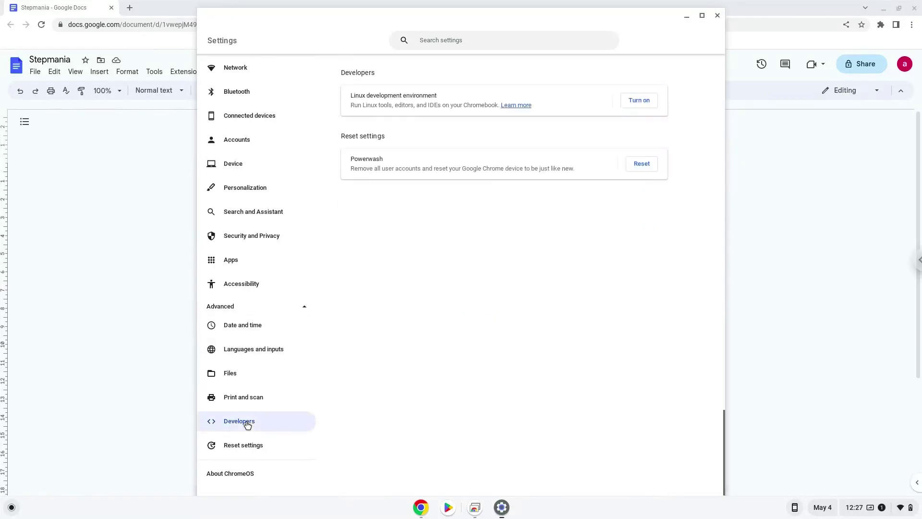
{"action": "left_click", "coordinate": [635, 101]}
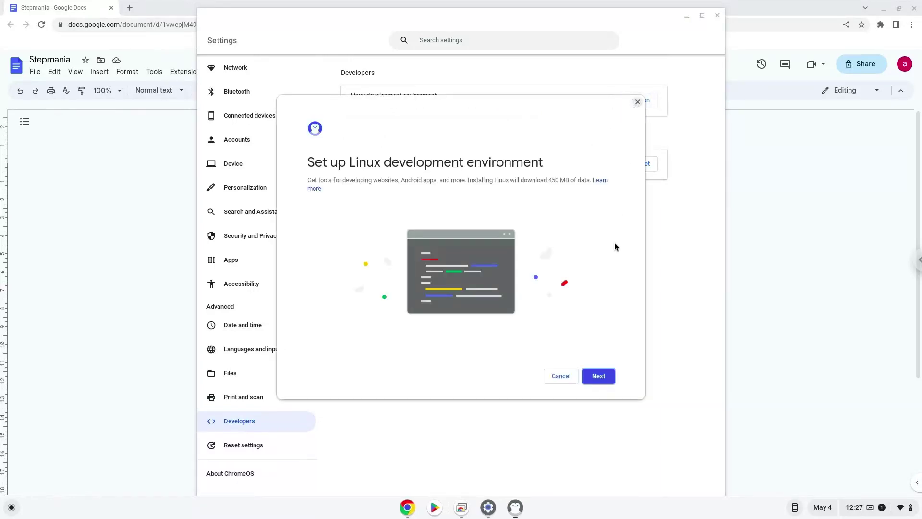
Step: Install Linux with the recommended 10.0 GB disk size, then close the terminal it opens
{"action": "left_click", "coordinate": [598, 375]}
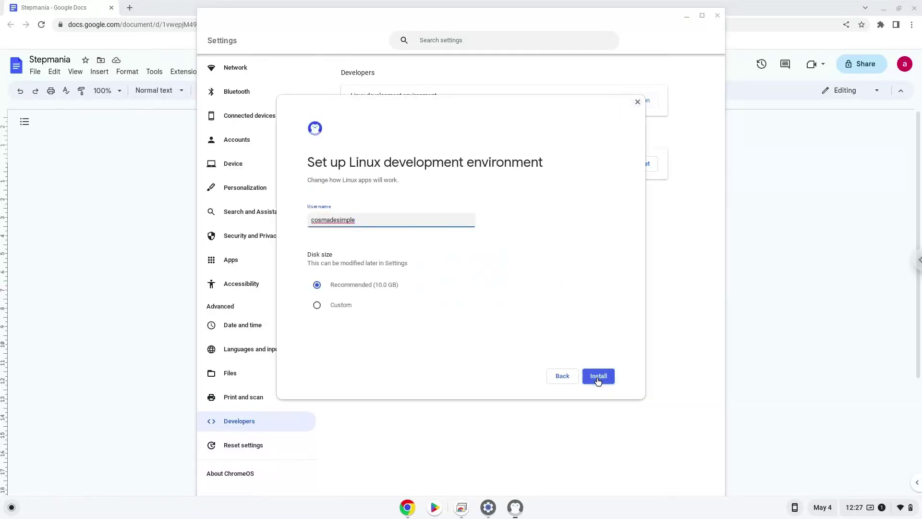
{"action": "left_click", "coordinate": [598, 377]}
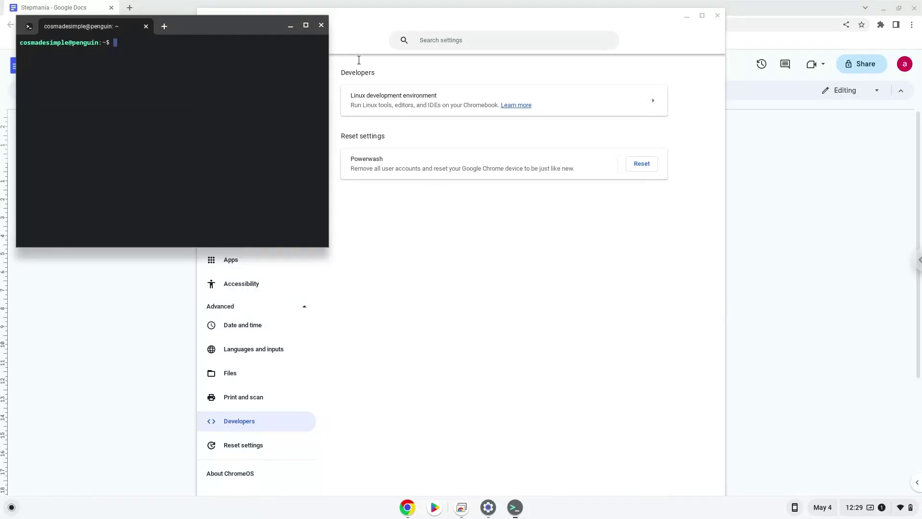
{"action": "left_click", "coordinate": [321, 26]}
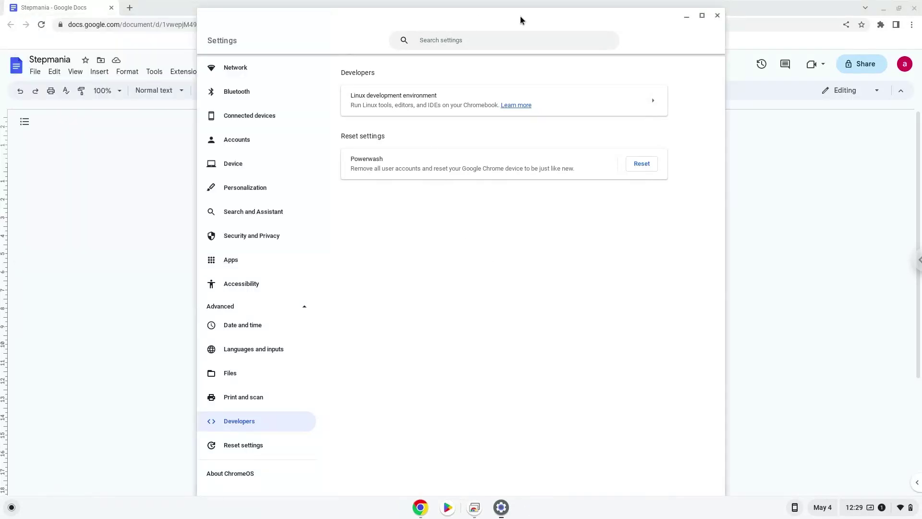
Step: Close Settings, copy the 'sudo apt update' line from the document, and launch Terminal
{"action": "left_click", "coordinate": [718, 16]}
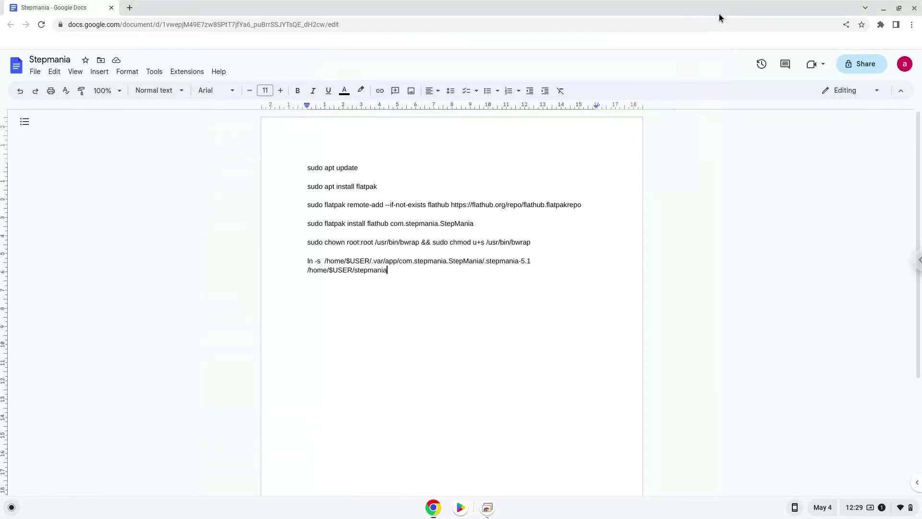
{"action": "triple_click", "coordinate": [340, 168]}
{"action": "right_click", "coordinate": [340, 168]}
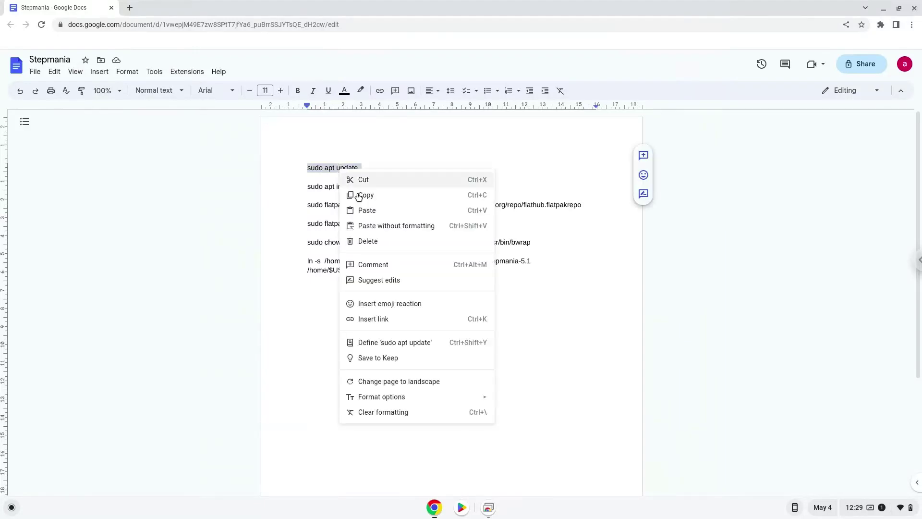
{"action": "left_click", "coordinate": [358, 194]}
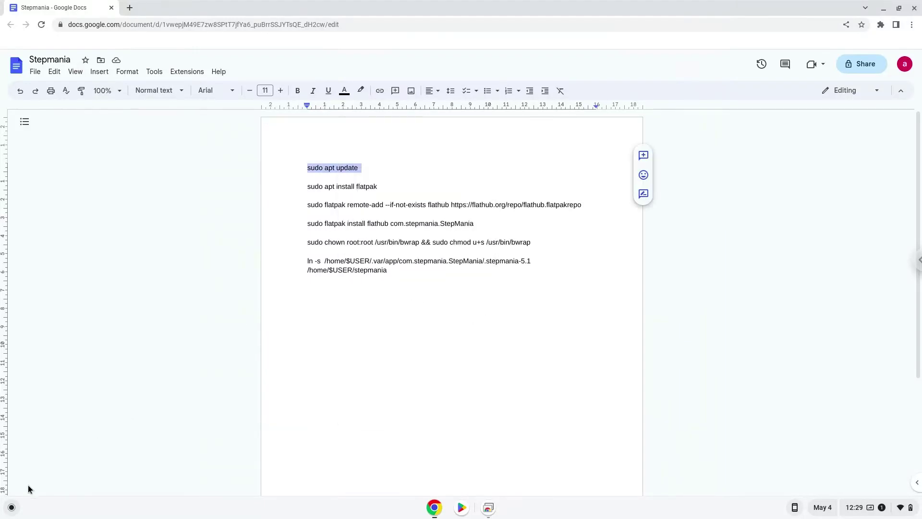
{"action": "left_click", "coordinate": [11, 507]}
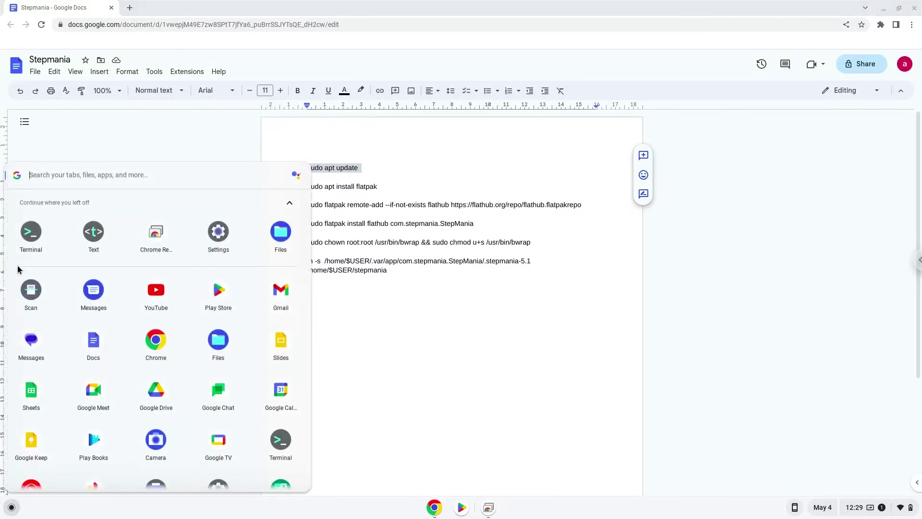
{"action": "left_click", "coordinate": [31, 232]}
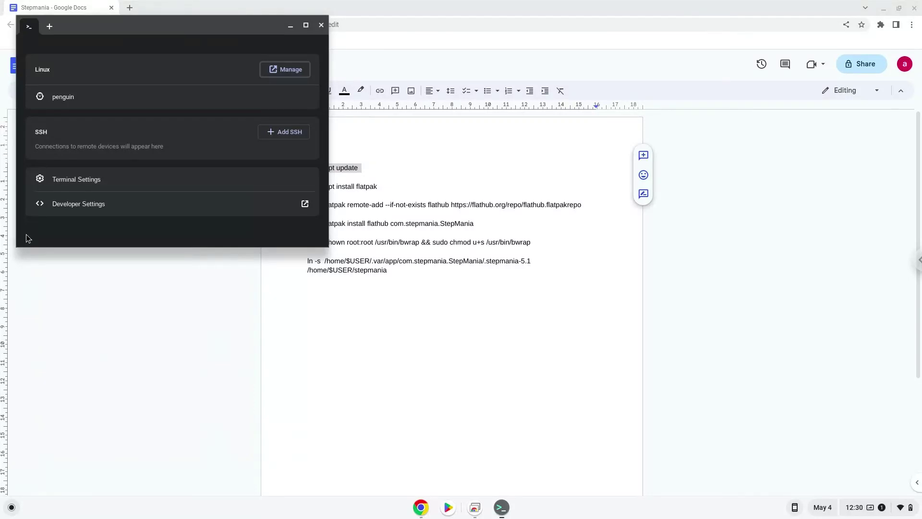
Step: Maximize the Terminal window and run sudo apt update in the penguin container
{"action": "double_click", "coordinate": [158, 27]}
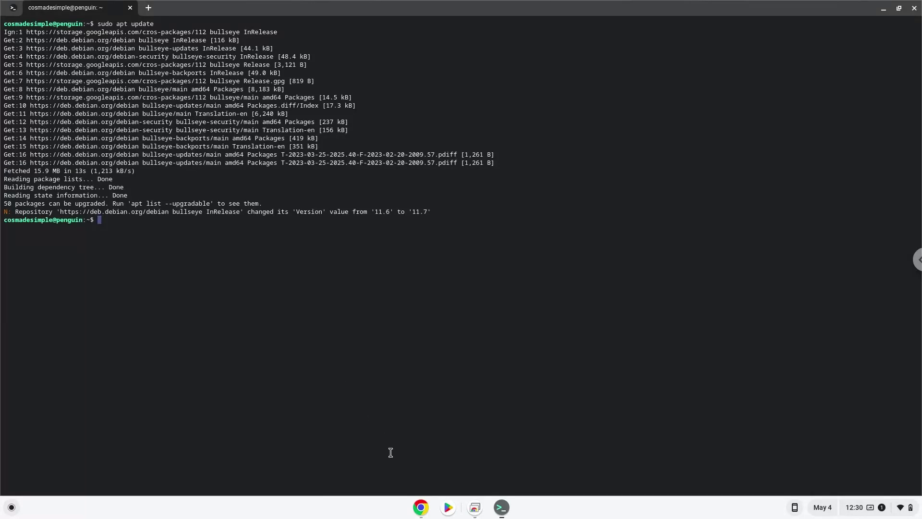
Step: Copy the 'sudo apt install flatpak' line from the Stepmania document
{"action": "left_click", "coordinate": [420, 508]}
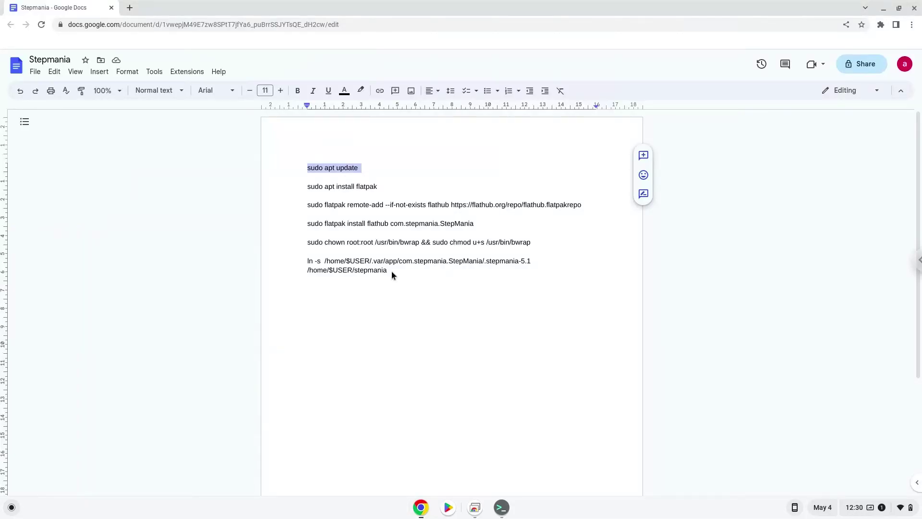
{"action": "triple_click", "coordinate": [356, 186]}
{"action": "right_click", "coordinate": [356, 186]}
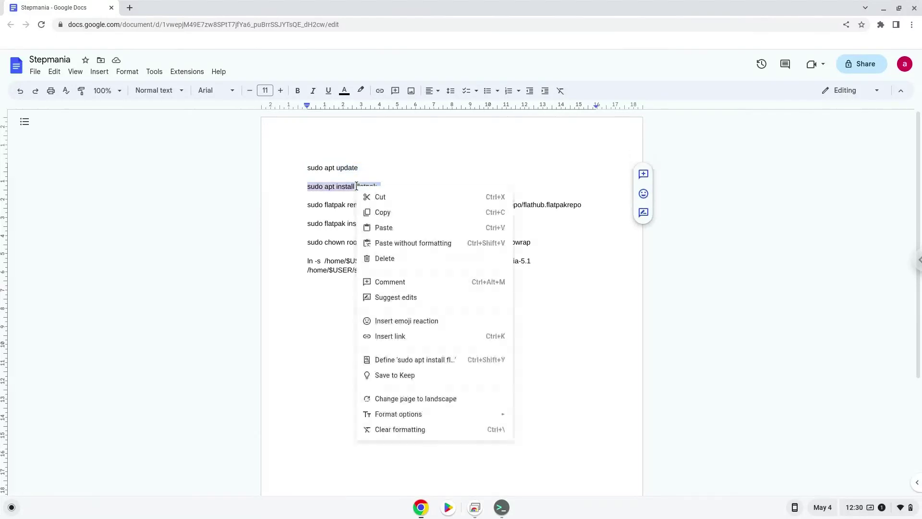
{"action": "left_click", "coordinate": [382, 211]}
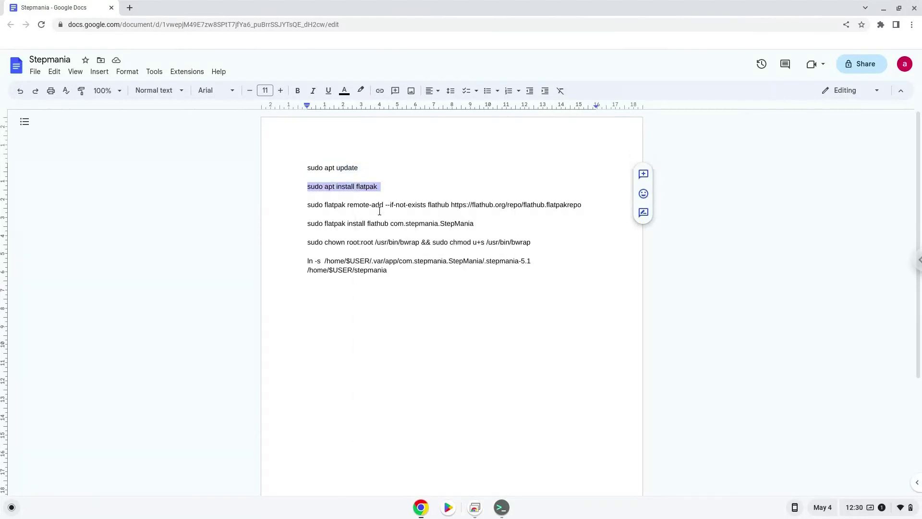
Step: Paste and run sudo apt install flatpak in Terminal, accepting the installation
{"action": "left_click", "coordinate": [500, 510]}
{"action": "key", "text": "ctrl+shift+v"}
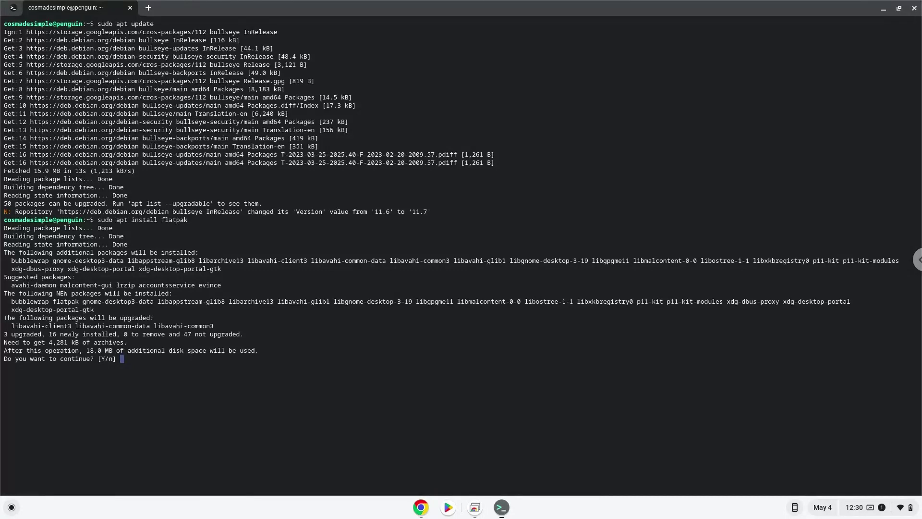
{"action": "key", "text": "Return"}
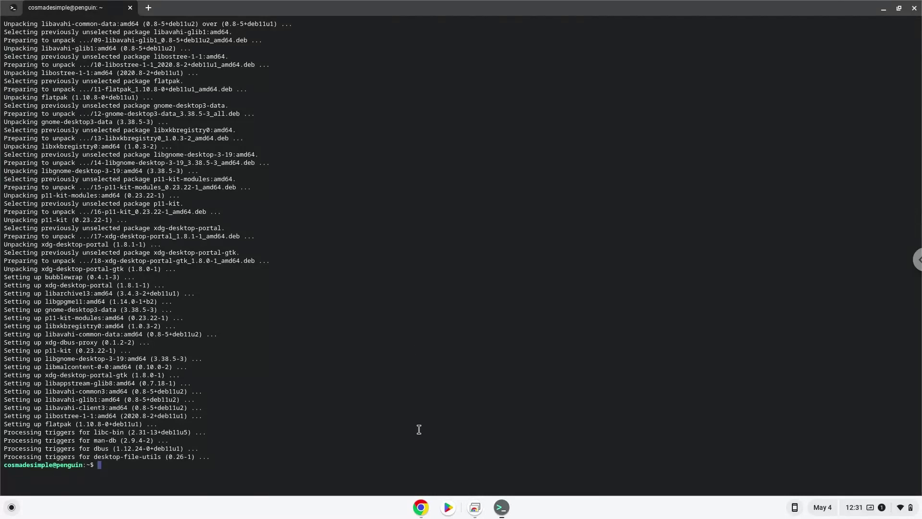
Step: Copy the 'sudo flatpak remote-add' Flathub line from the document and run it in Terminal
{"action": "left_click", "coordinate": [420, 507]}
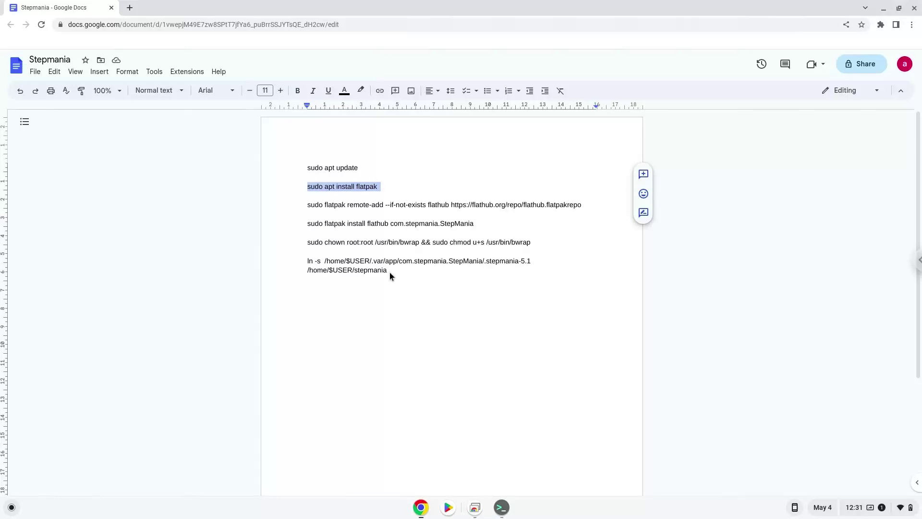
{"action": "triple_click", "coordinate": [391, 204]}
{"action": "right_click", "coordinate": [392, 205]}
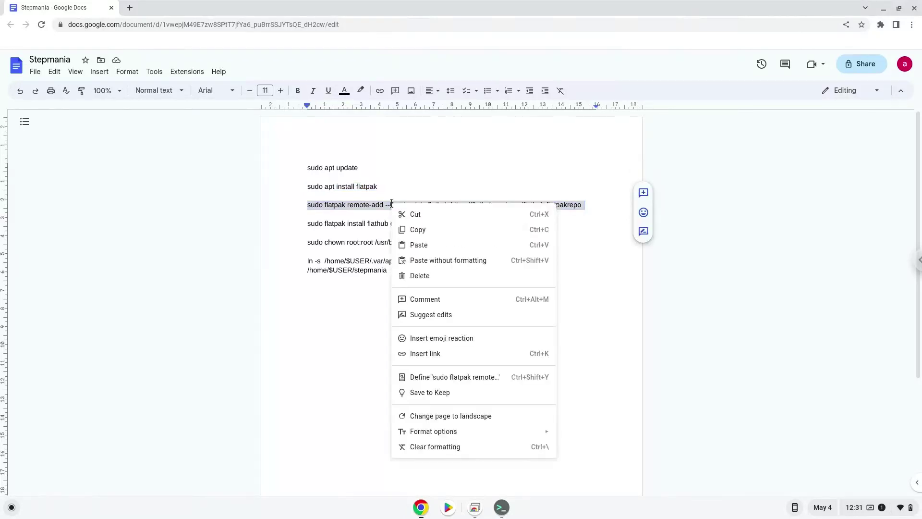
{"action": "left_click", "coordinate": [407, 229]}
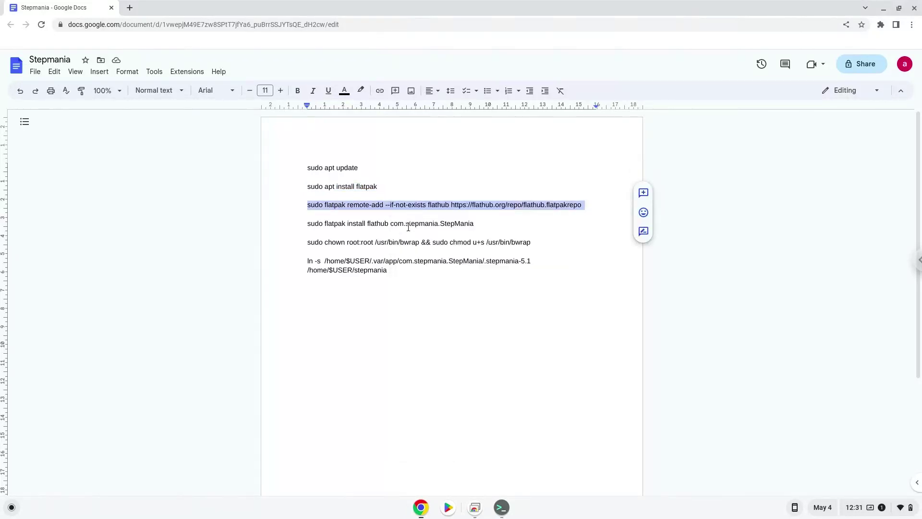
{"action": "left_click", "coordinate": [501, 507]}
{"action": "key", "text": "ctrl+shift+v"}
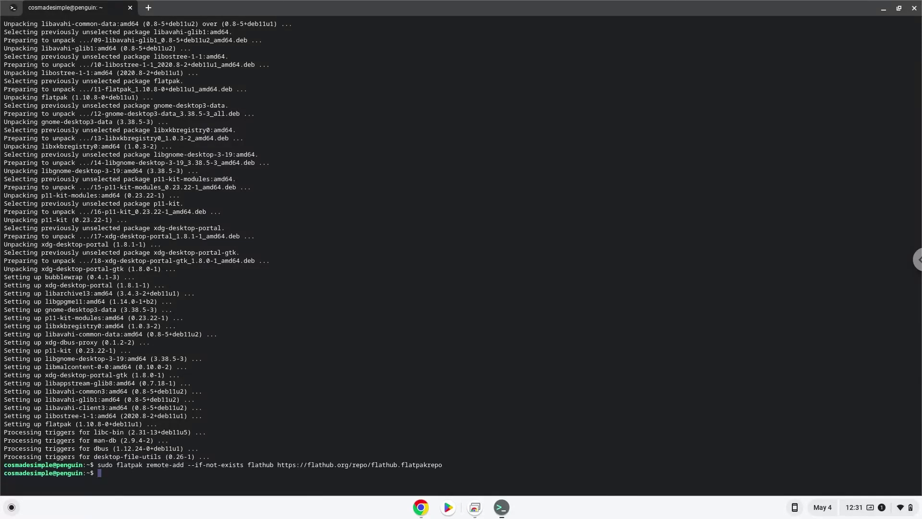
Step: Copy the 'sudo flatpak install flathub com.stepmania.StepMania' line from the document
{"action": "left_click", "coordinate": [421, 507]}
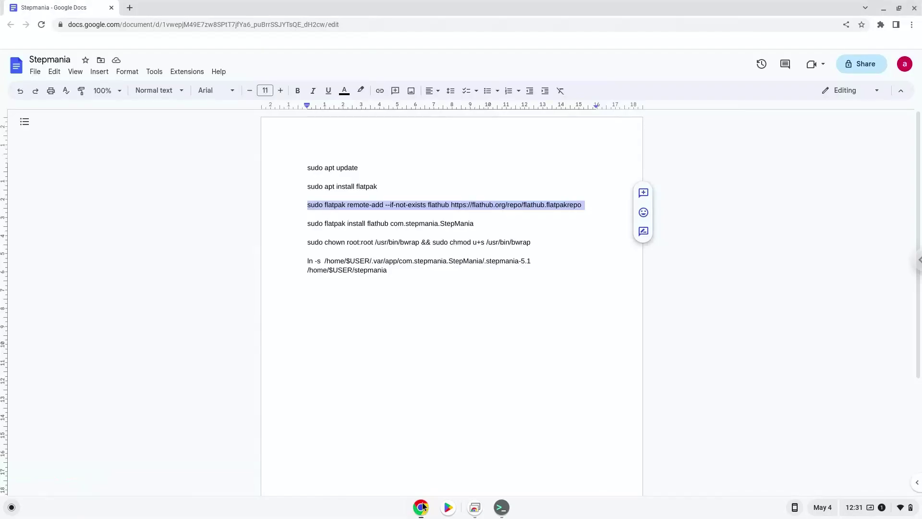
{"action": "triple_click", "coordinate": [425, 221]}
{"action": "right_click", "coordinate": [425, 220]}
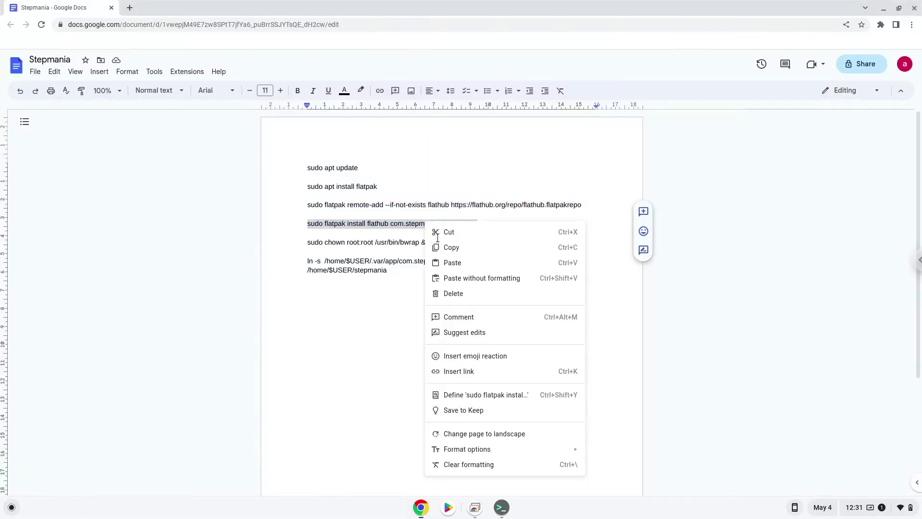
{"action": "left_click", "coordinate": [446, 248]}
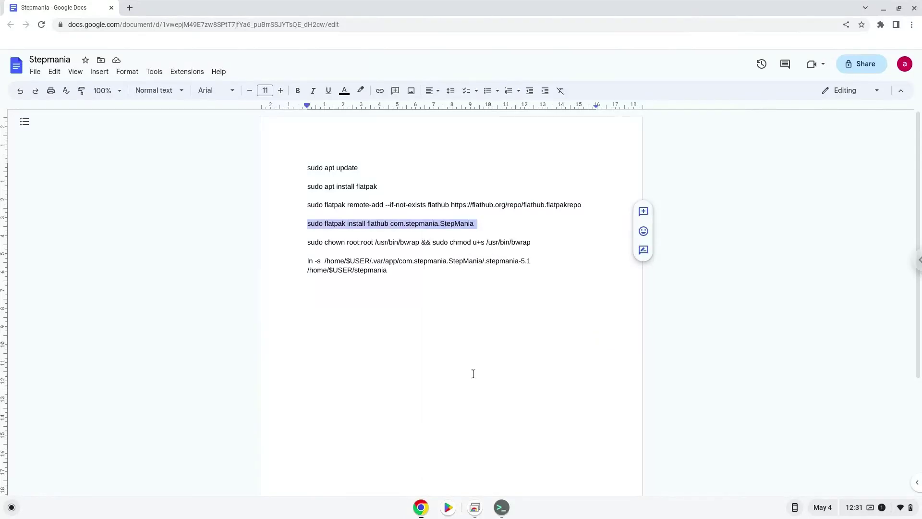
Step: Paste and run the StepMania install command in Terminal, confirming the runtime installs
{"action": "left_click", "coordinate": [501, 509]}
{"action": "key", "text": "ctrl+shift+v"}
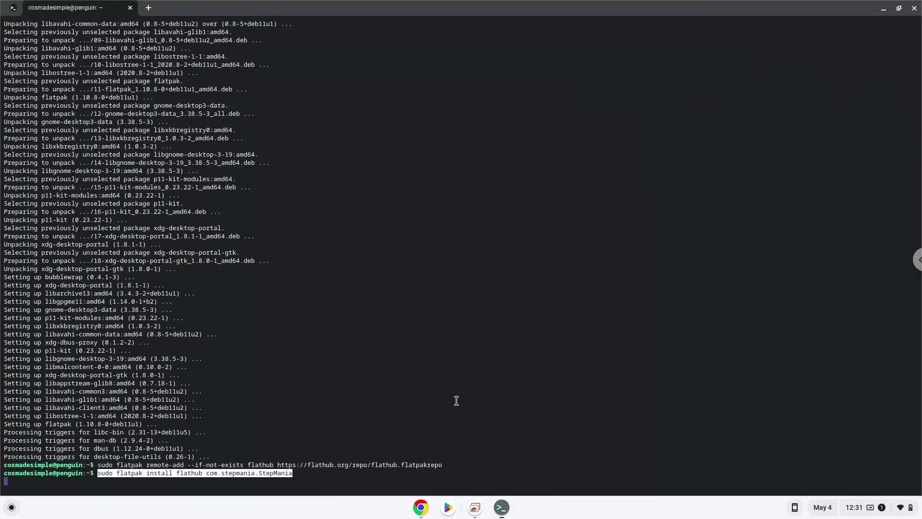
{"action": "key", "text": "Return"}
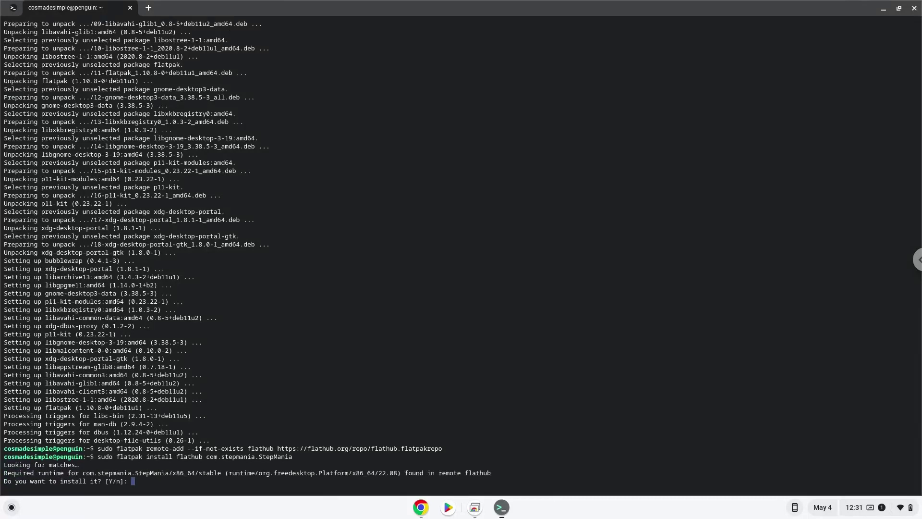
{"action": "key", "text": "Return"}
{"action": "key", "text": "Return"}
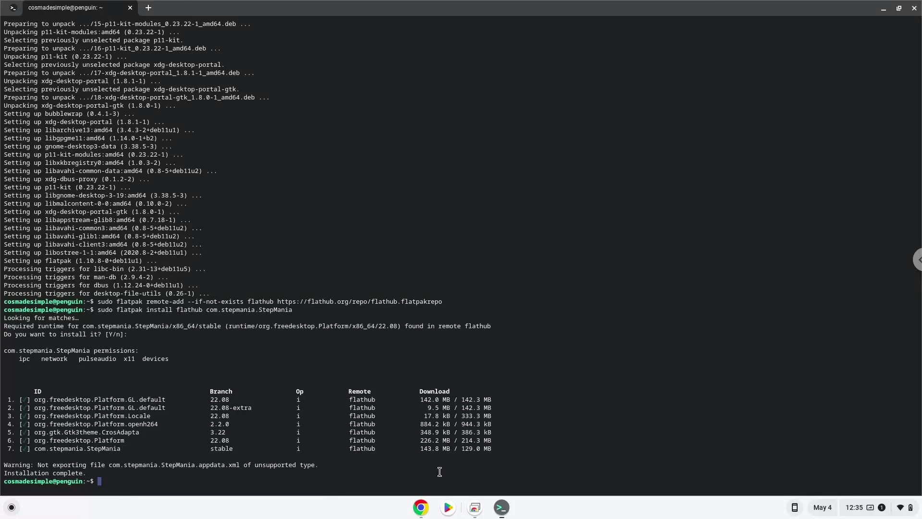
Step: Copy the 'sudo chown root:root /usr/bin/bwrap && sudo chmod u+s /usr/bin/bwrap' line
{"action": "left_click", "coordinate": [421, 508]}
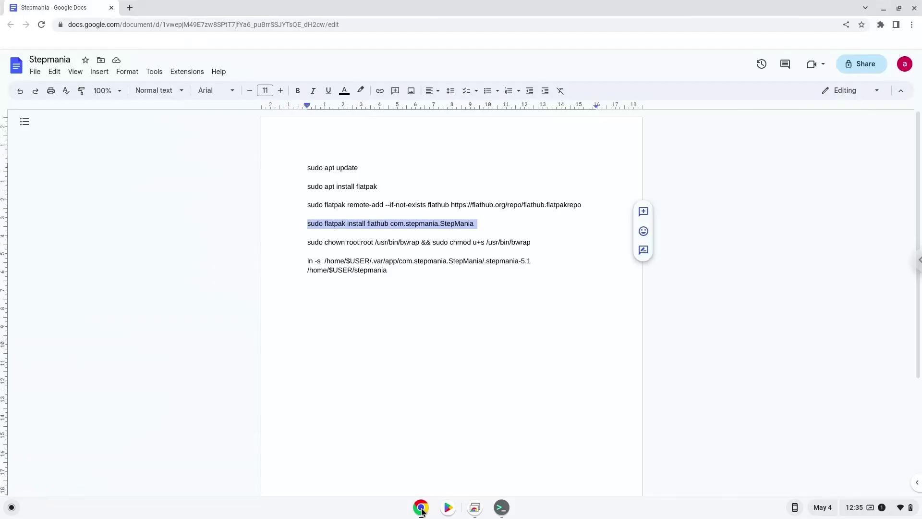
{"action": "triple_click", "coordinate": [400, 244]}
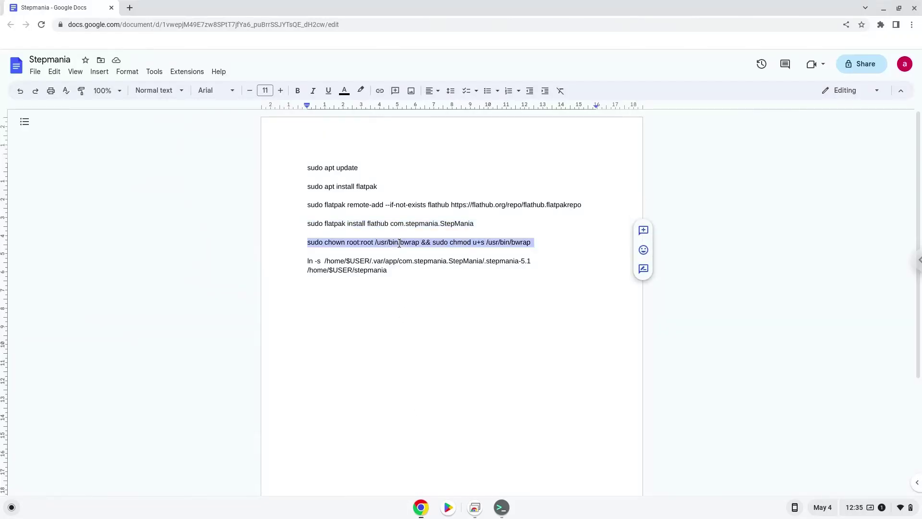
{"action": "right_click", "coordinate": [400, 244]}
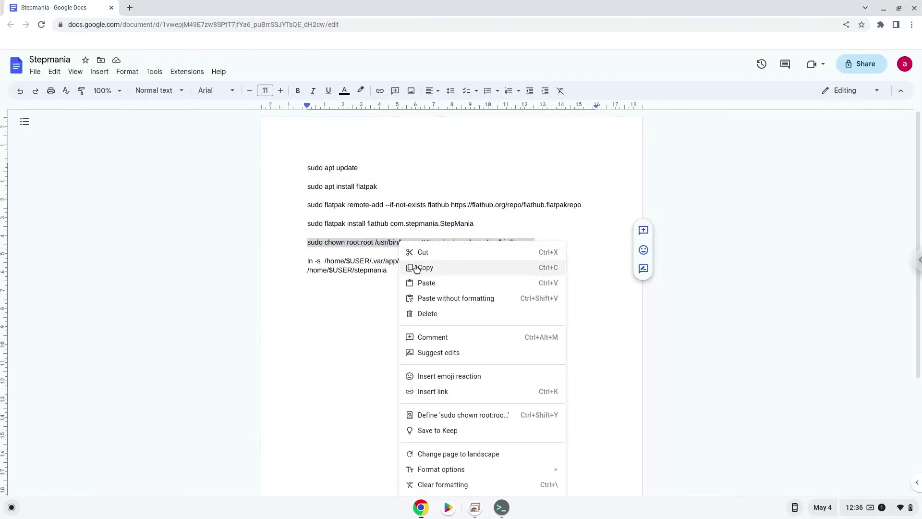
{"action": "left_click", "coordinate": [412, 267]}
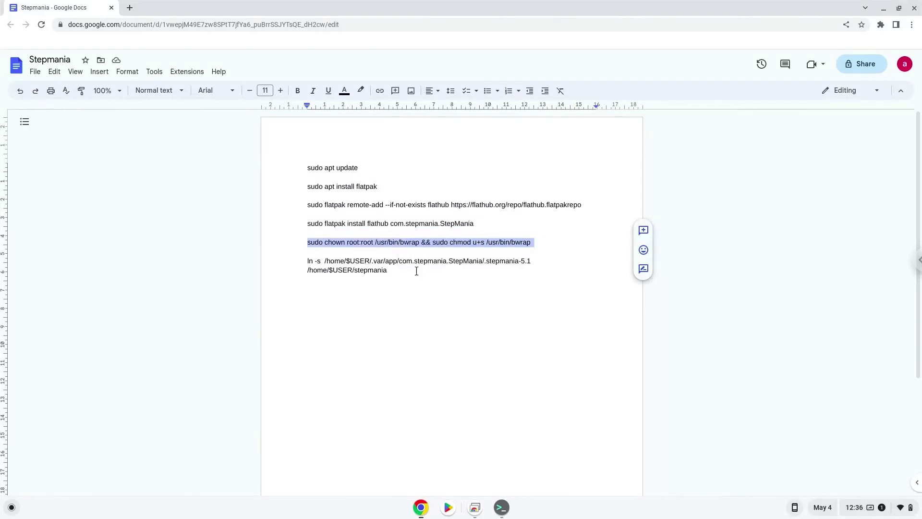
Step: Paste and run the chown/chmod /usr/bin/bwrap command at the Terminal prompt
{"action": "left_click", "coordinate": [499, 507]}
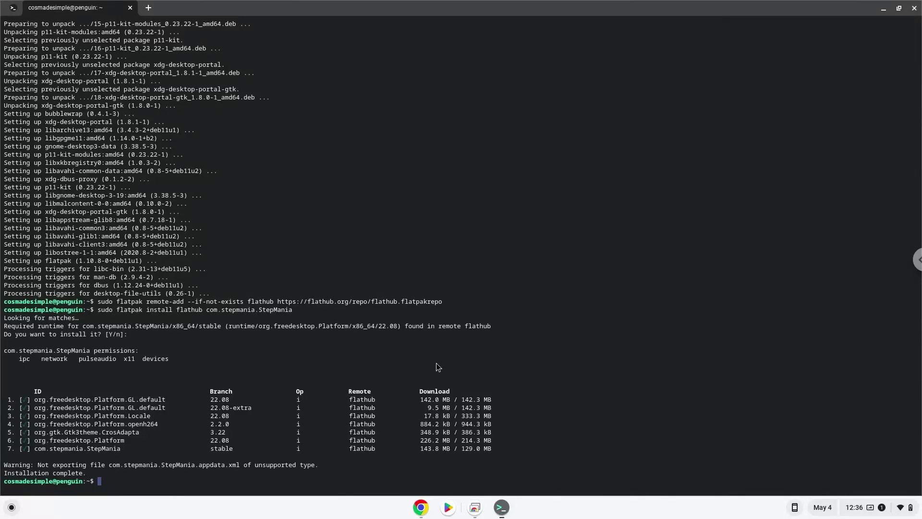
{"action": "key", "text": "ctrl+shift+v"}
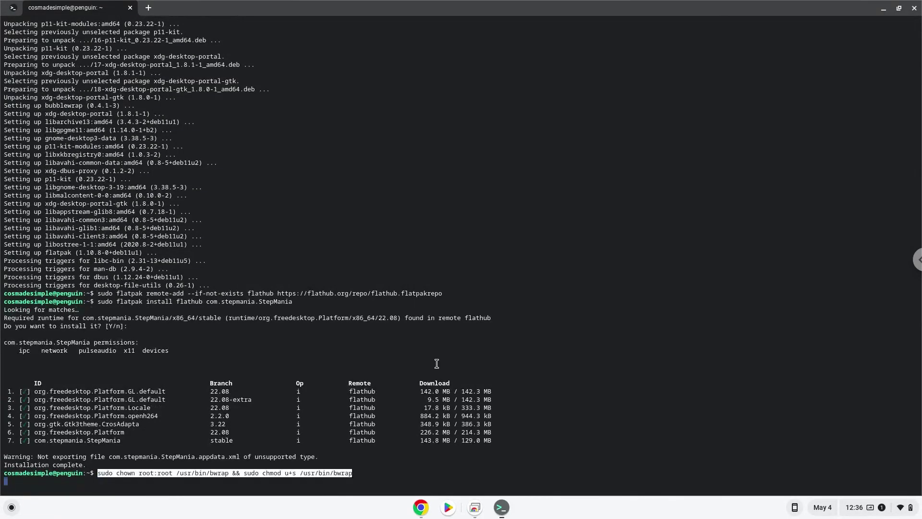
{"action": "key", "text": "Return"}
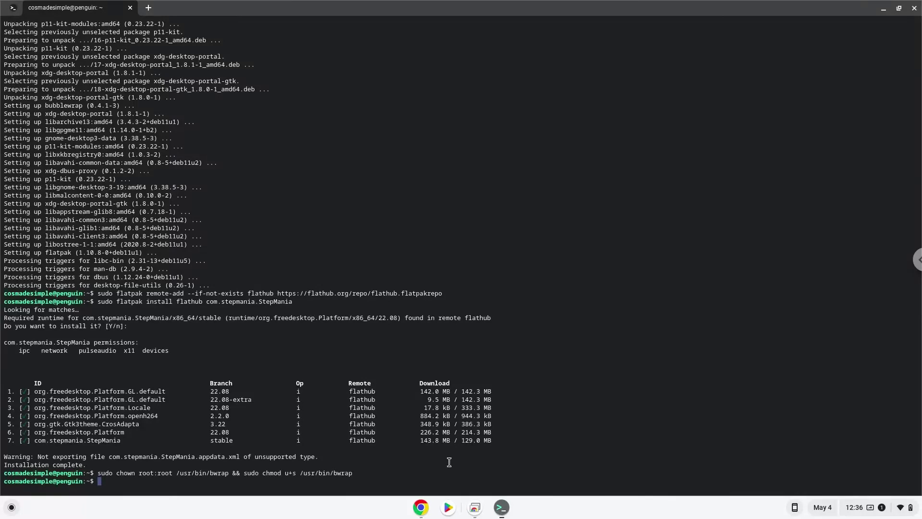
Step: Copy the ln -s command linking the StepMania data folder to /home/$USER/stepmania
{"action": "left_click", "coordinate": [420, 508]}
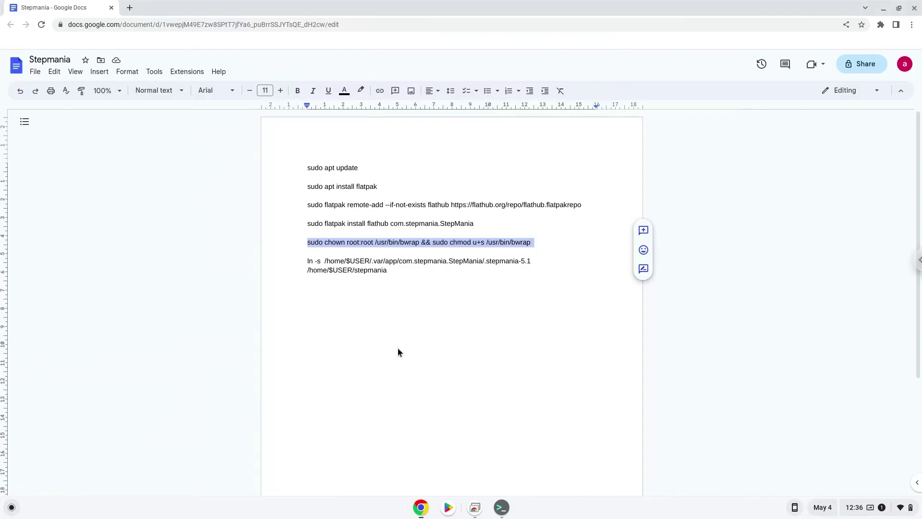
{"action": "left_click", "coordinate": [374, 262]}
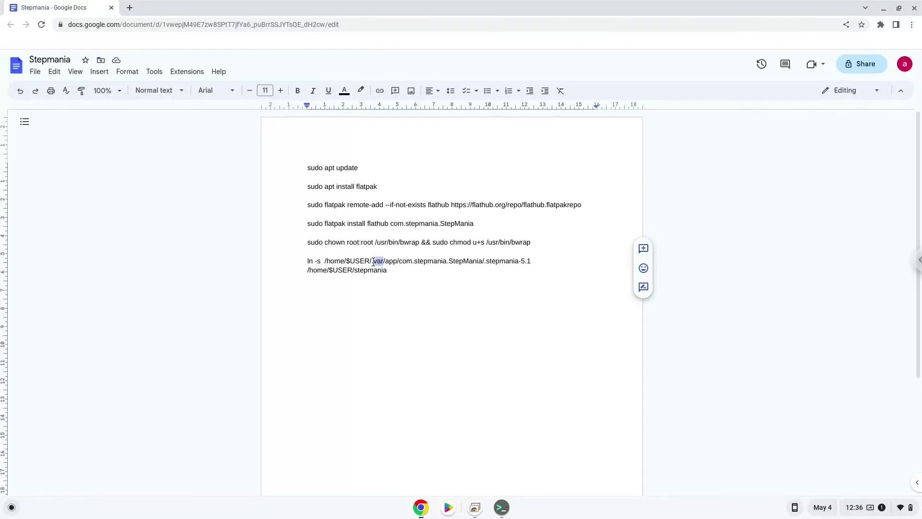
{"action": "triple_click", "coordinate": [374, 261]}
{"action": "right_click", "coordinate": [374, 262]}
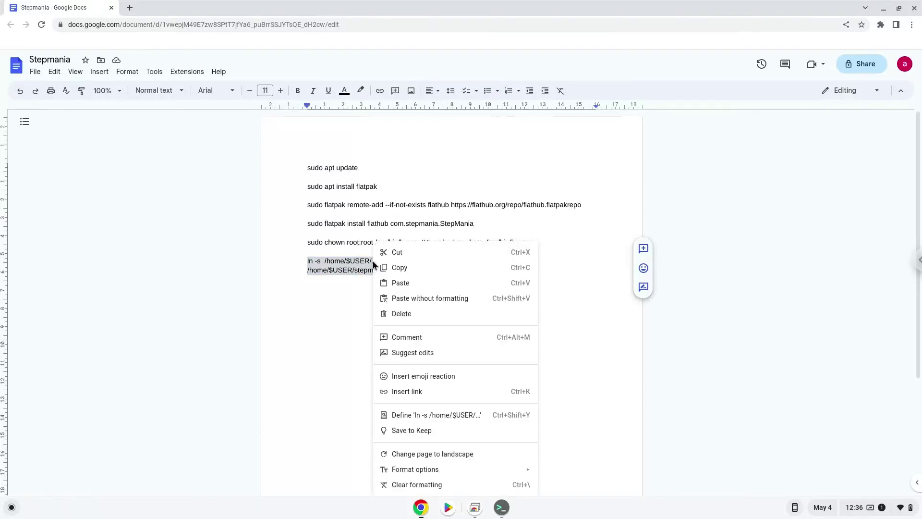
{"action": "left_click", "coordinate": [413, 268]}
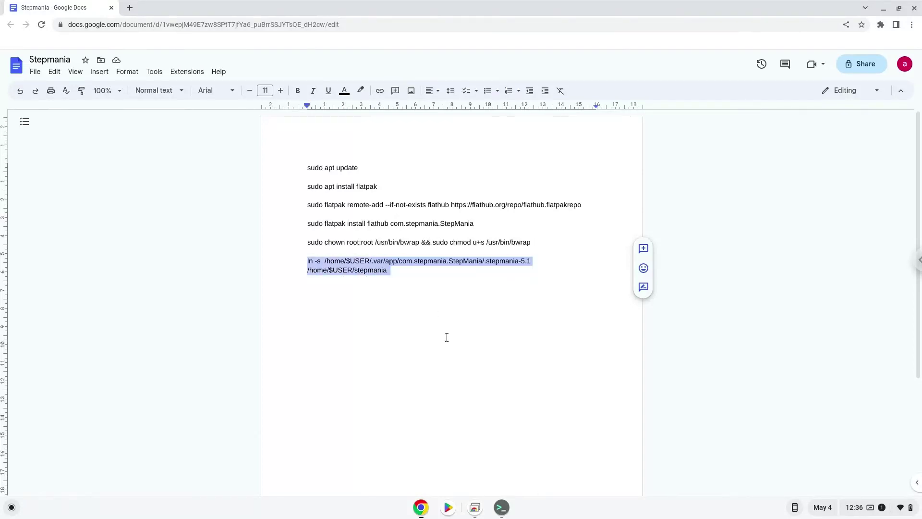
{"action": "left_click", "coordinate": [501, 508]}
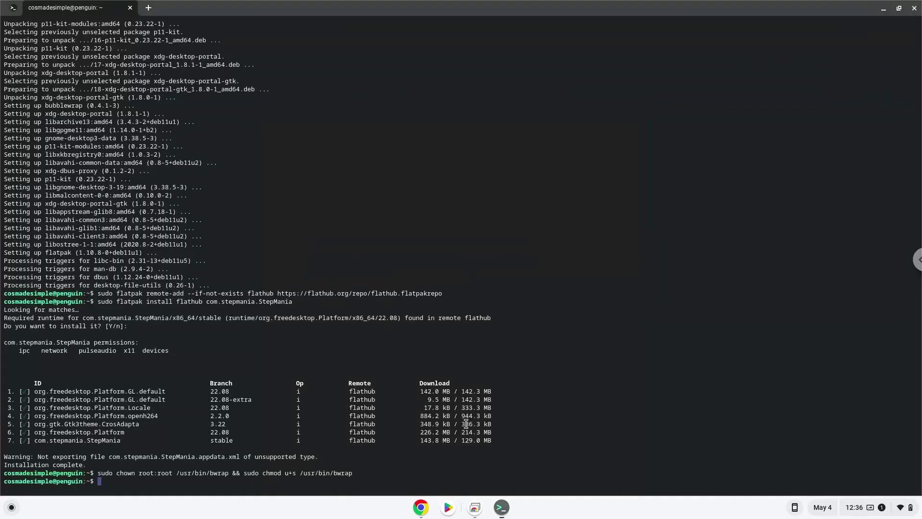
Step: Run the pasted ln -s command to link /home/$USER/stepmania, then close the terminal
{"action": "right_click", "coordinate": [465, 424]}
{"action": "key", "text": "Return"}
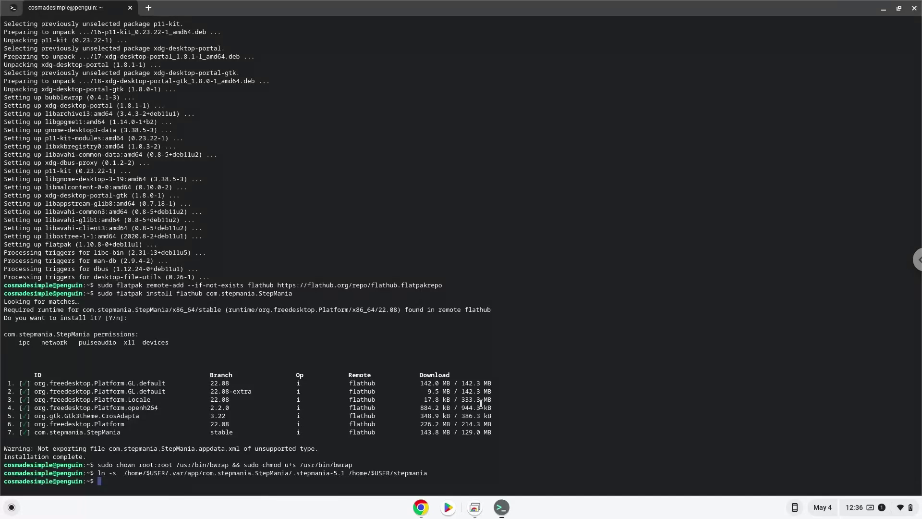
{"action": "left_click", "coordinate": [915, 8]}
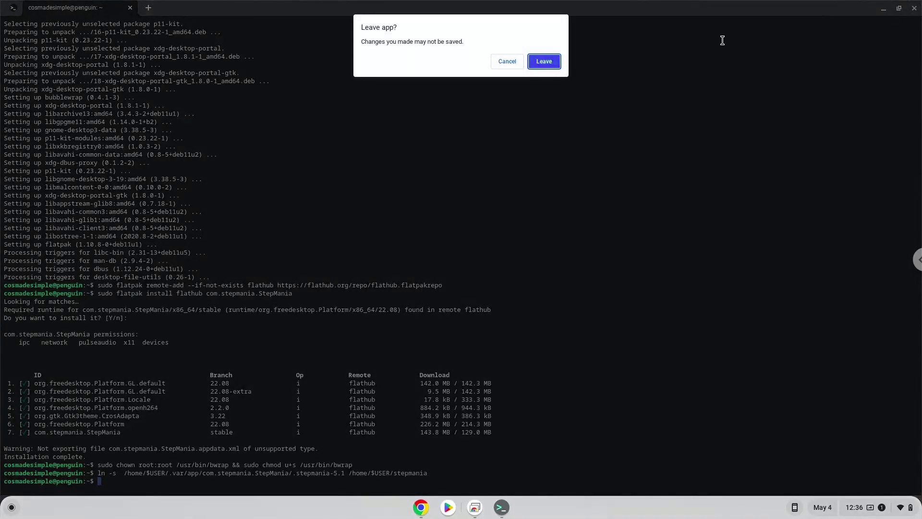
{"action": "left_click", "coordinate": [544, 61]}
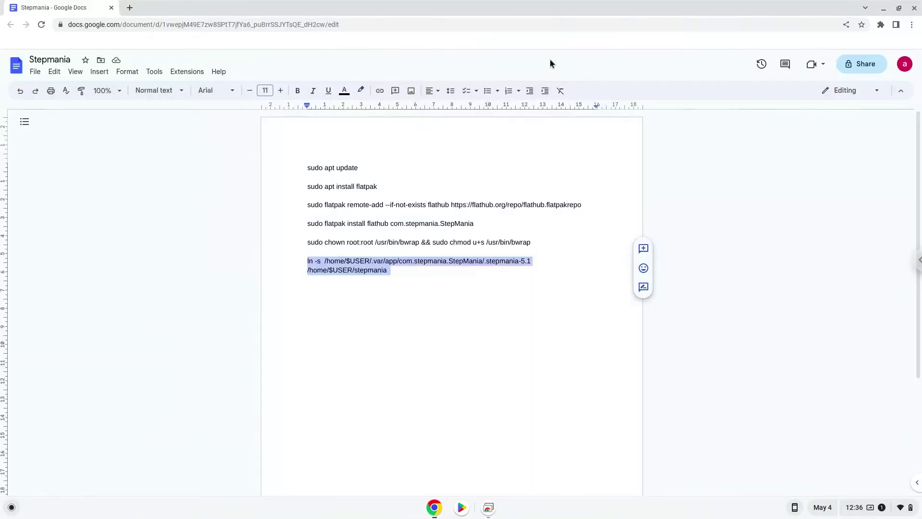
Step: Open Linux files in the Files app and try the stepmania link, which gives ERR_FILE_NOT_FOUND
{"action": "left_click", "coordinate": [888, 8]}
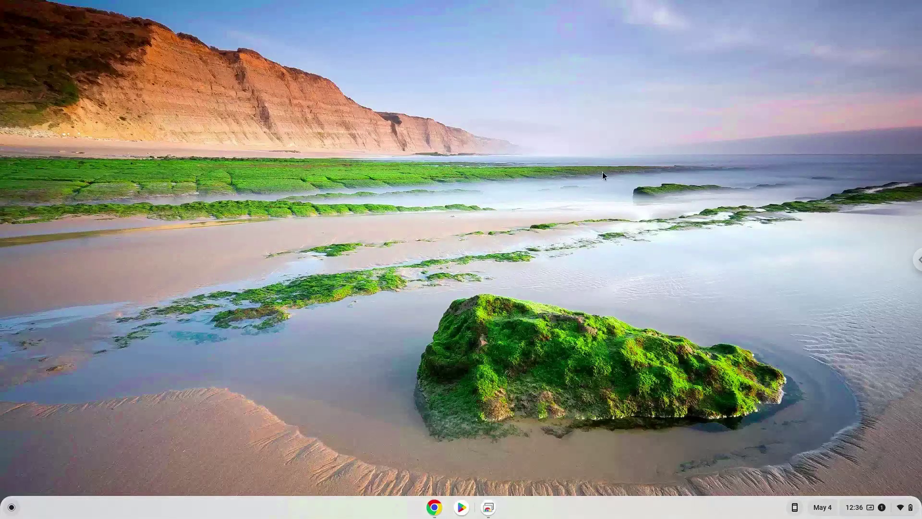
{"action": "left_click", "coordinate": [11, 507]}
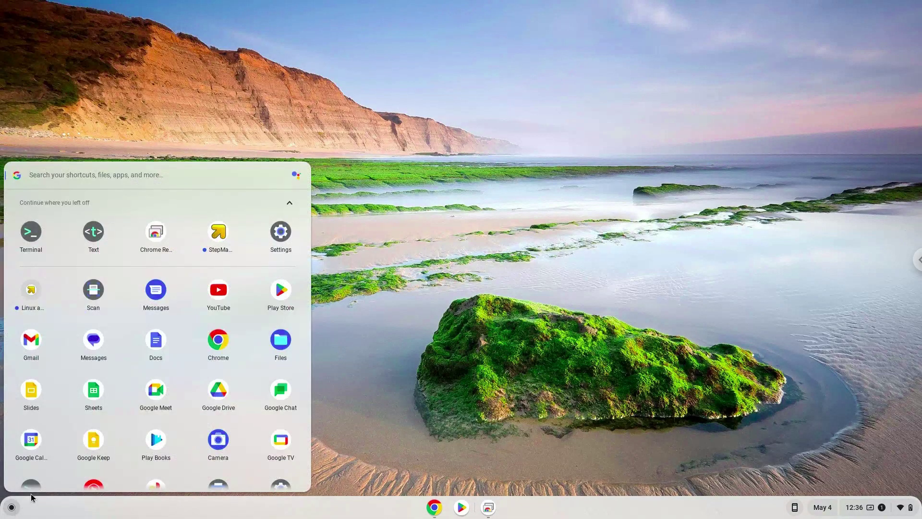
{"action": "left_click", "coordinate": [282, 341]}
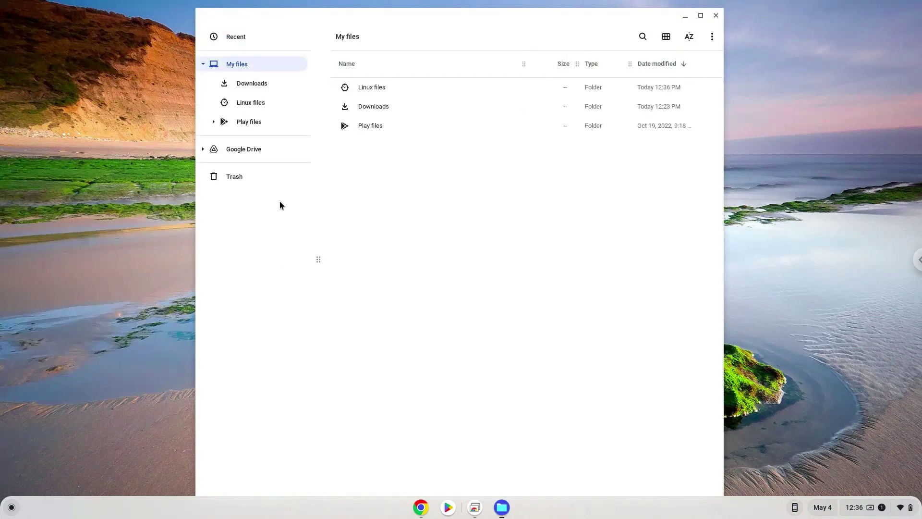
{"action": "left_click", "coordinate": [264, 101]}
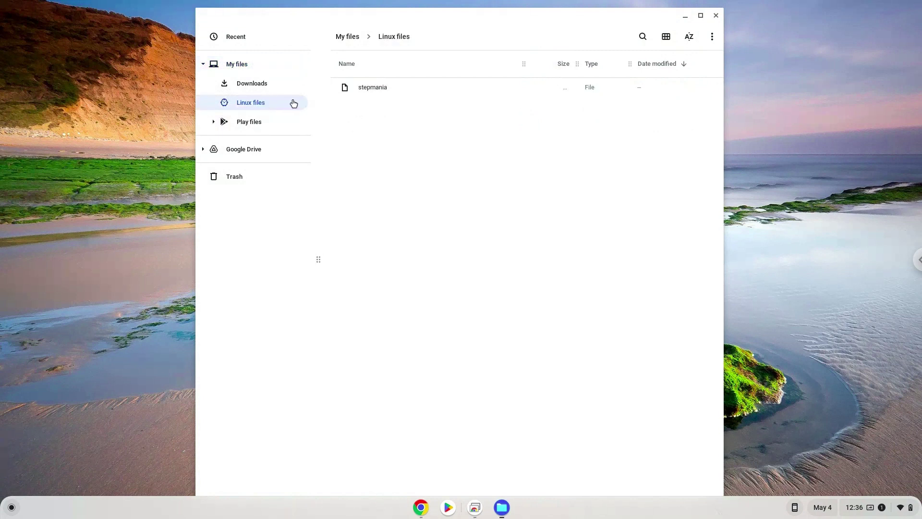
{"action": "double_click", "coordinate": [370, 88]}
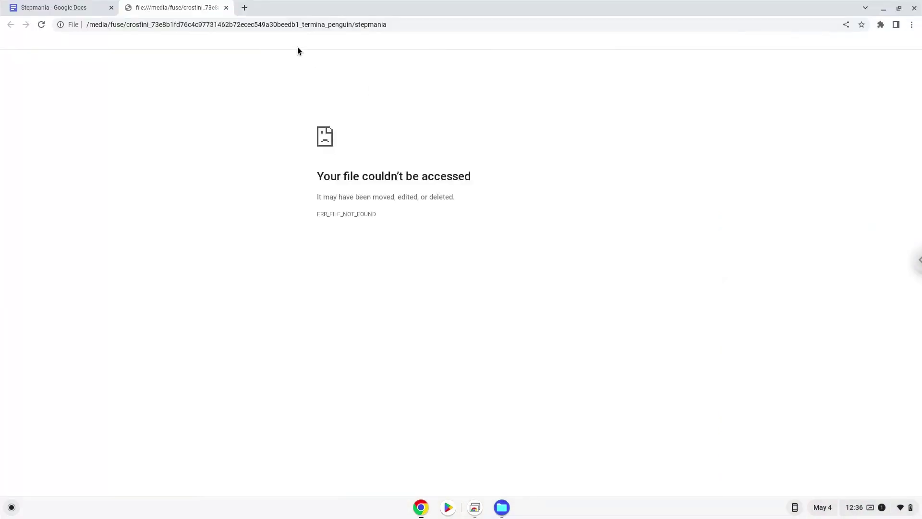
Step: Close the error tab, launch StepMania from the launcher, and minimize Chrome
{"action": "left_click", "coordinate": [227, 7]}
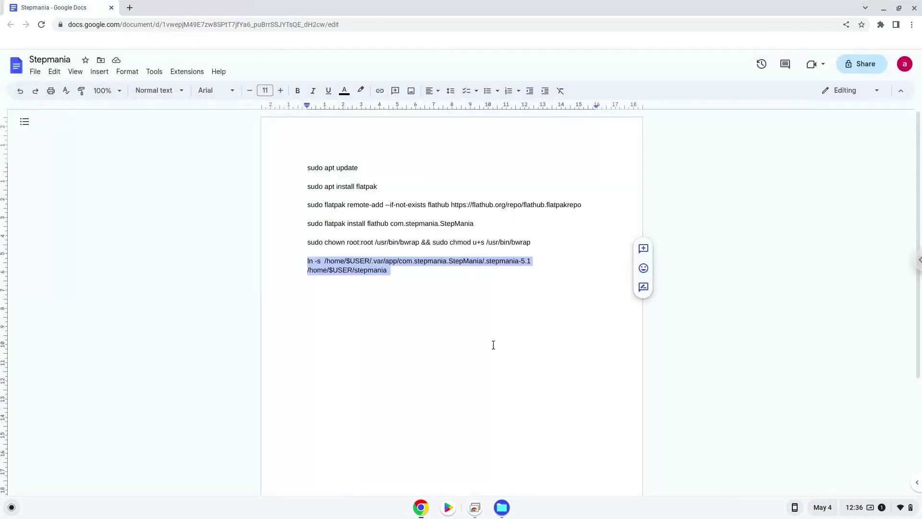
{"action": "left_click", "coordinate": [10, 507]}
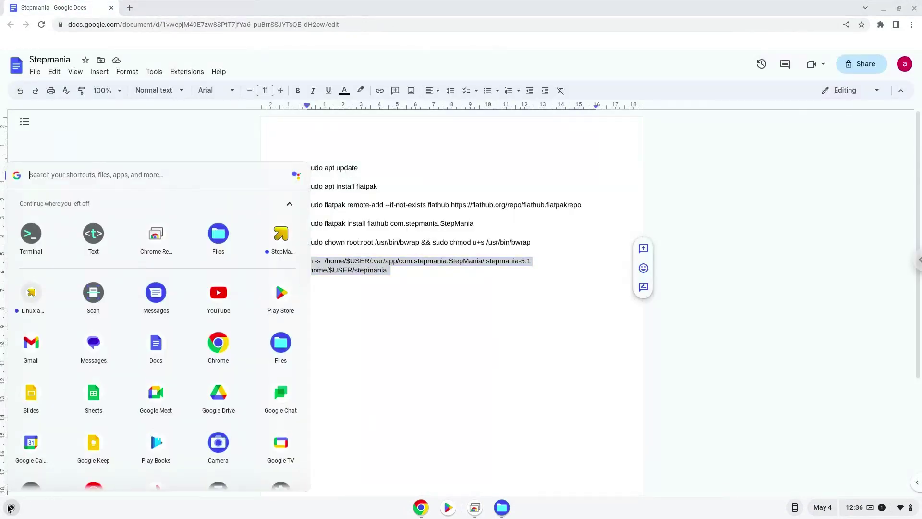
{"action": "left_click", "coordinate": [281, 235]}
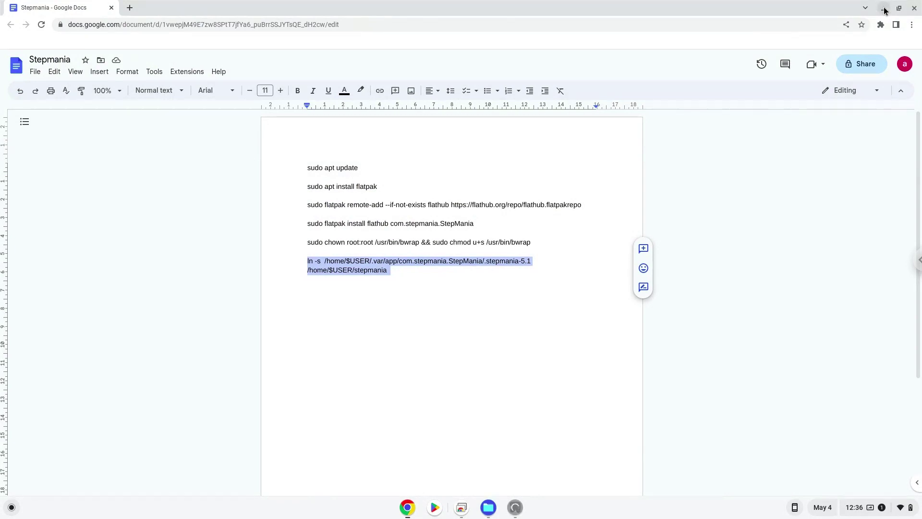
{"action": "left_click", "coordinate": [884, 9]}
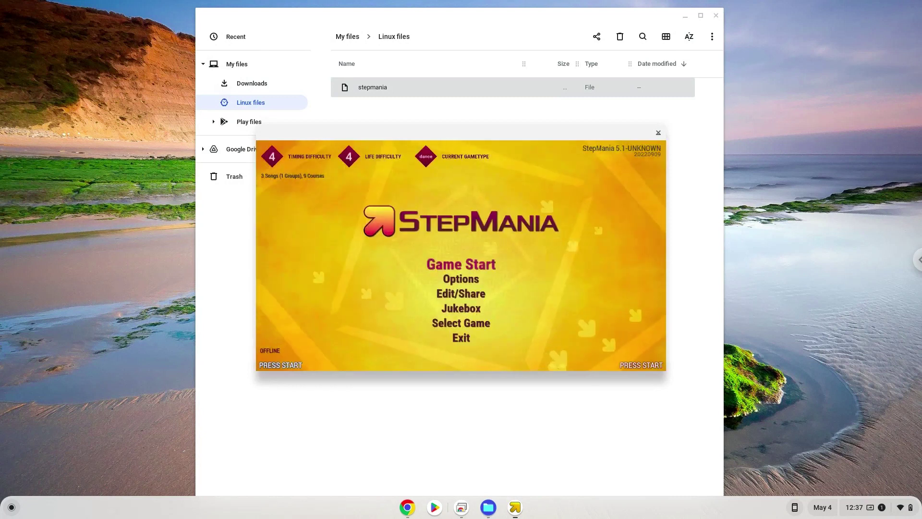
Step: Choose Game Start, pick NORMAL mode, and play the song Goin' Under
{"action": "key", "text": "Return"}
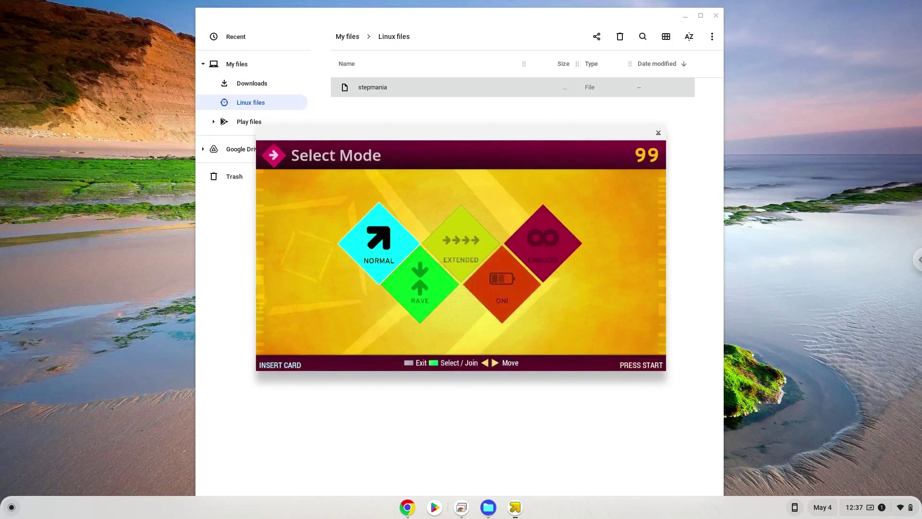
{"action": "key", "text": "Return"}
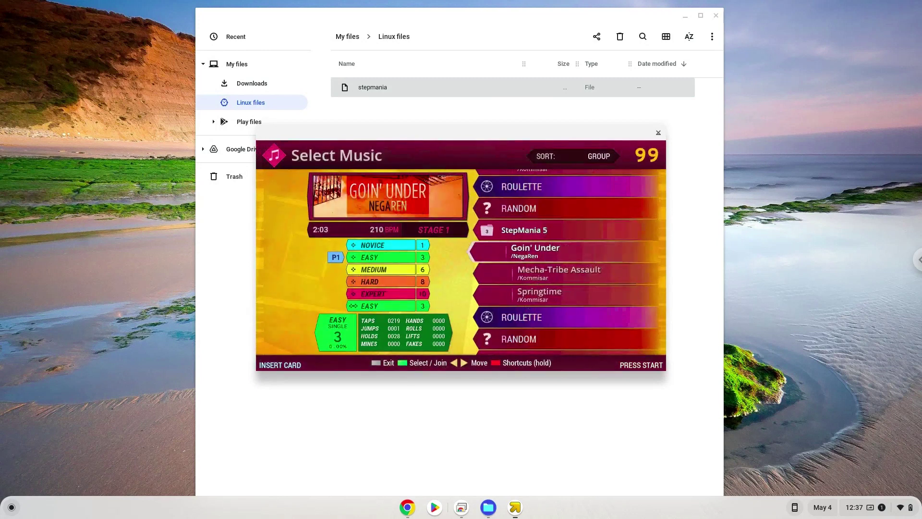
{"action": "key", "text": "Return"}
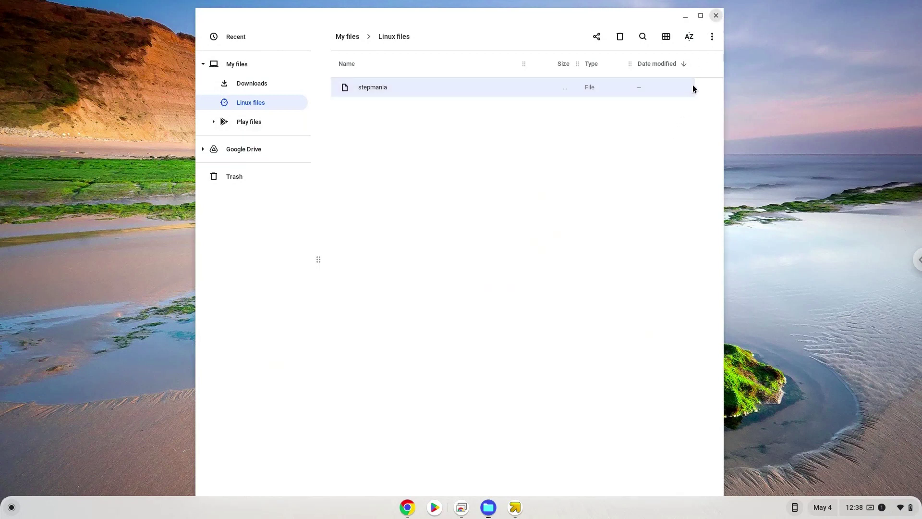
Step: Close the Files window, then quit StepMania and force-close it when it stops responding
{"action": "left_click", "coordinate": [716, 15]}
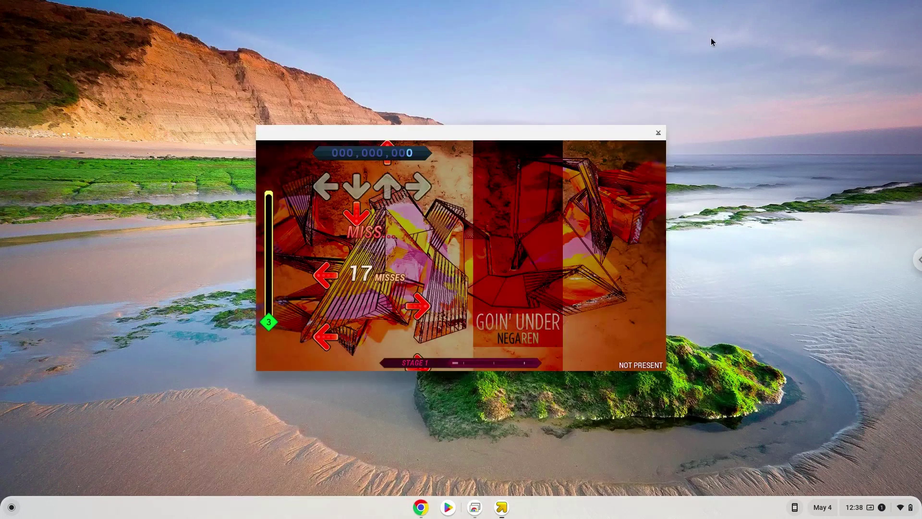
{"action": "left_click", "coordinate": [659, 135]}
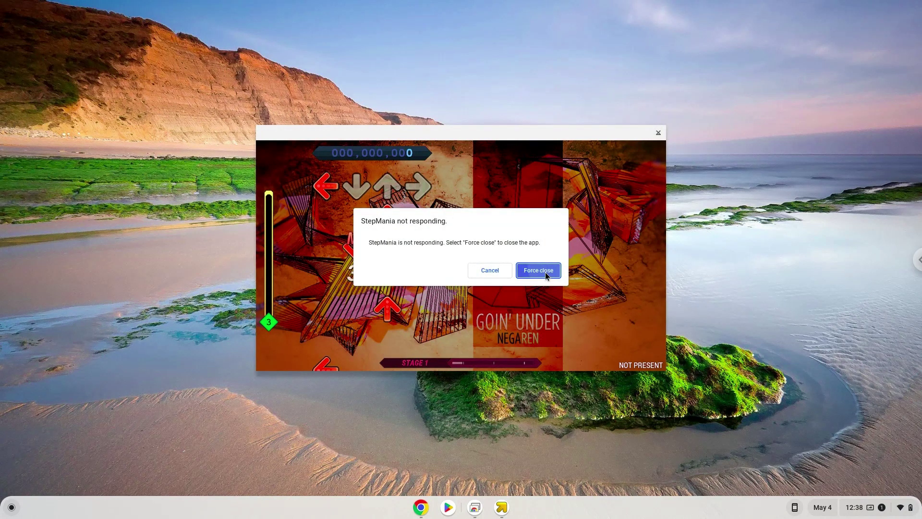
{"action": "left_click", "coordinate": [545, 272]}
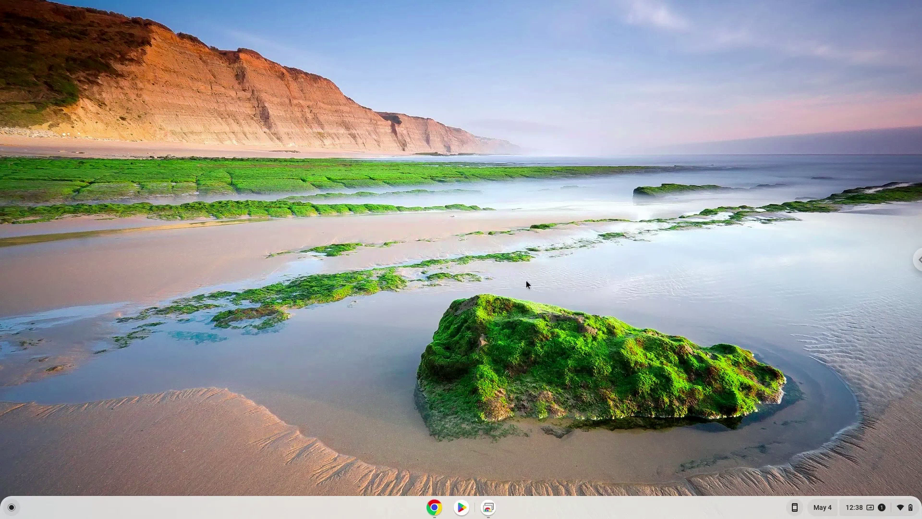
Step: Reopen Files and browse to Linux files › stepmania to see Save, Songs and Themes
{"action": "left_click", "coordinate": [9, 508]}
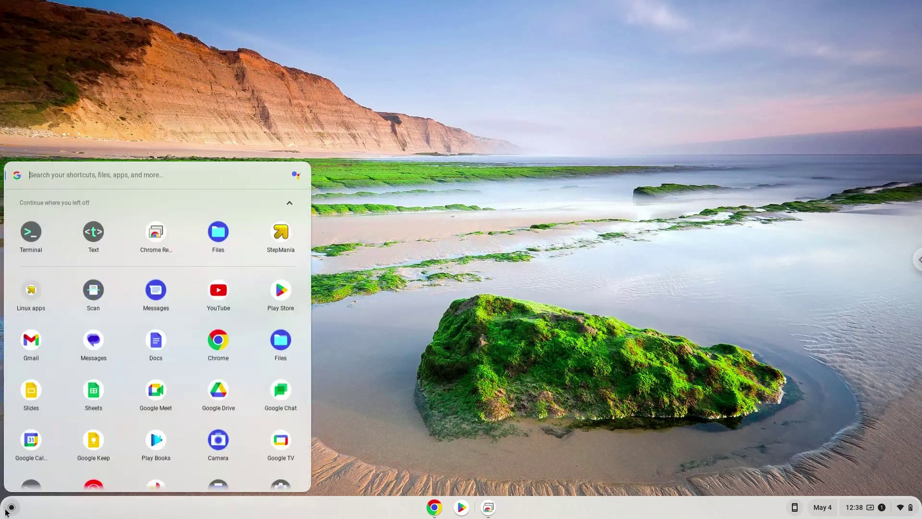
{"action": "left_click", "coordinate": [220, 238]}
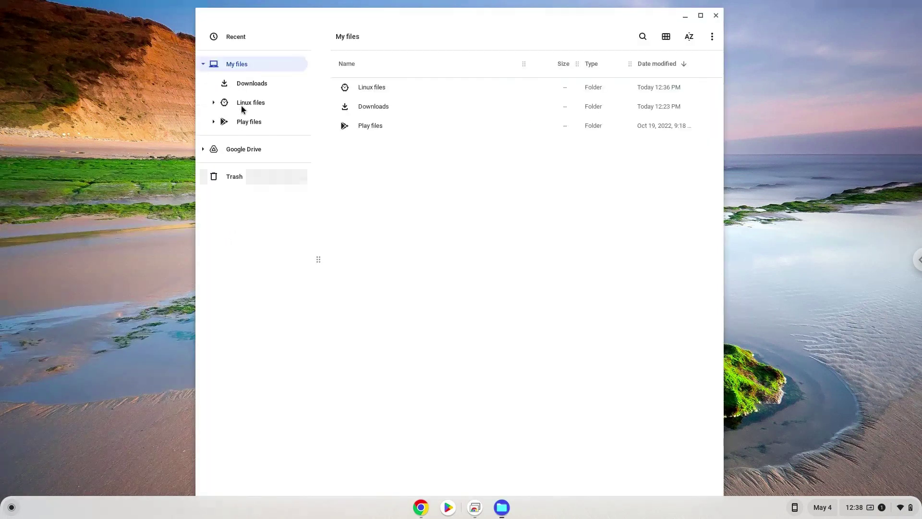
{"action": "left_click", "coordinate": [243, 104]}
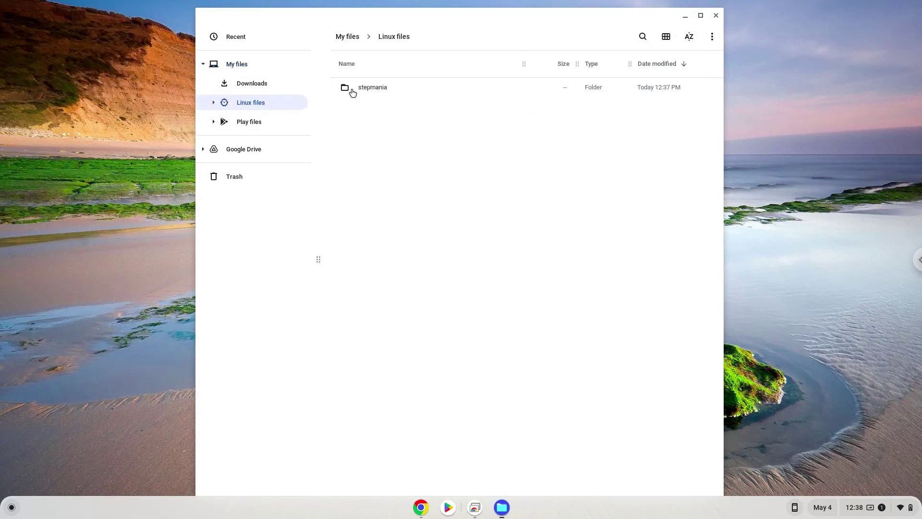
{"action": "double_click", "coordinate": [358, 89]}
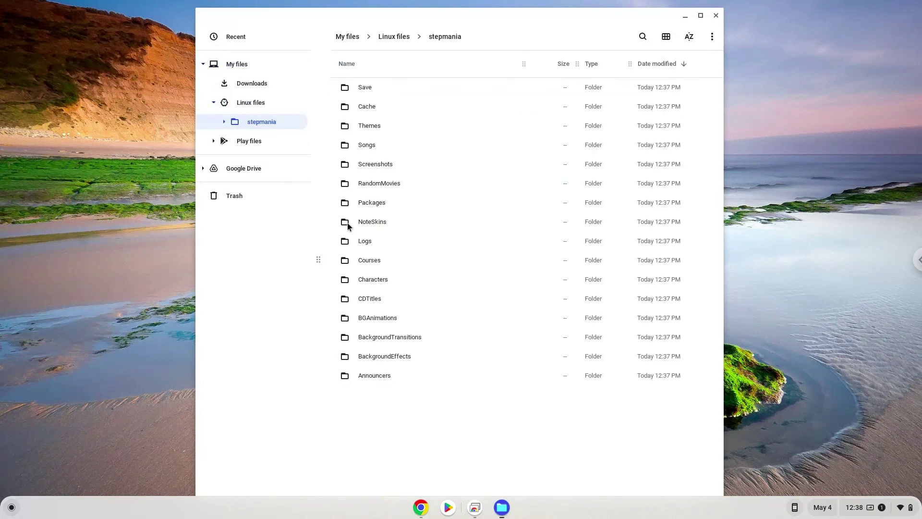